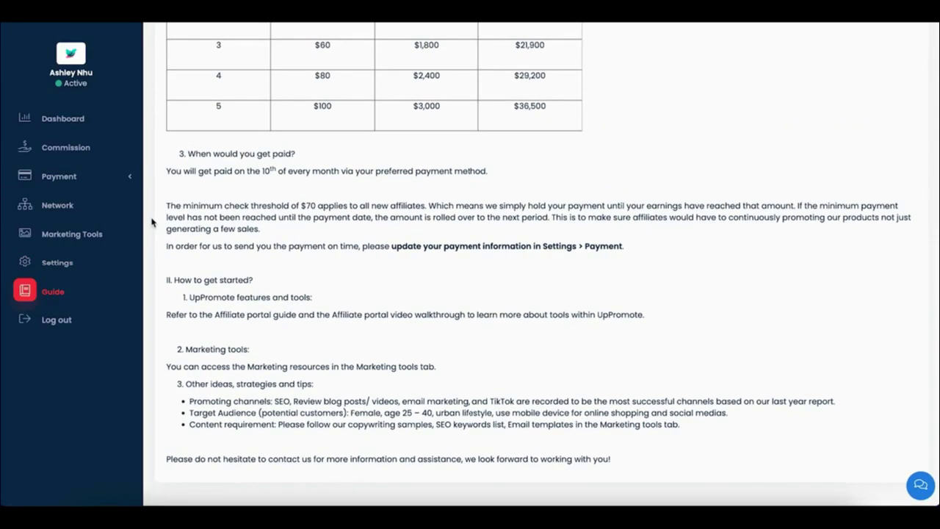
Fill in the company, phone number and address in the affiliate profile settings and save the profile.
click(83, 264)
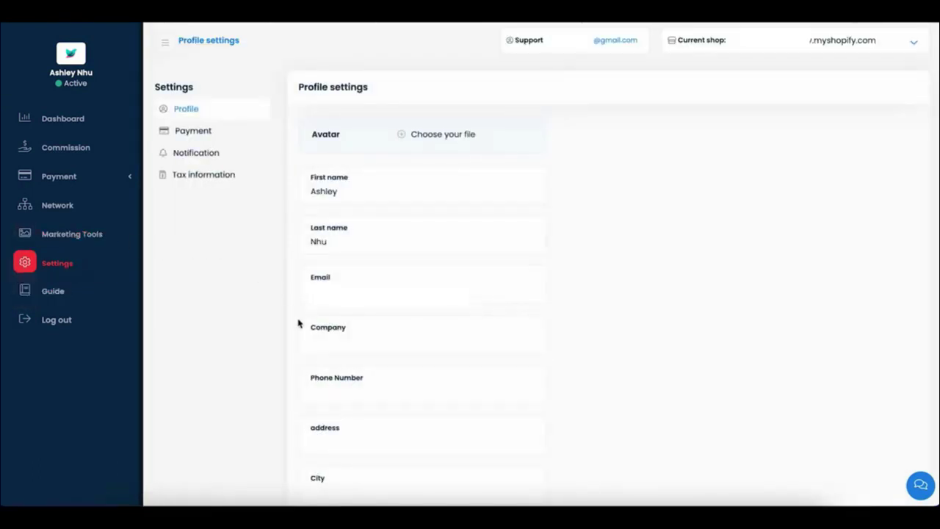
click(329, 335)
text(********)
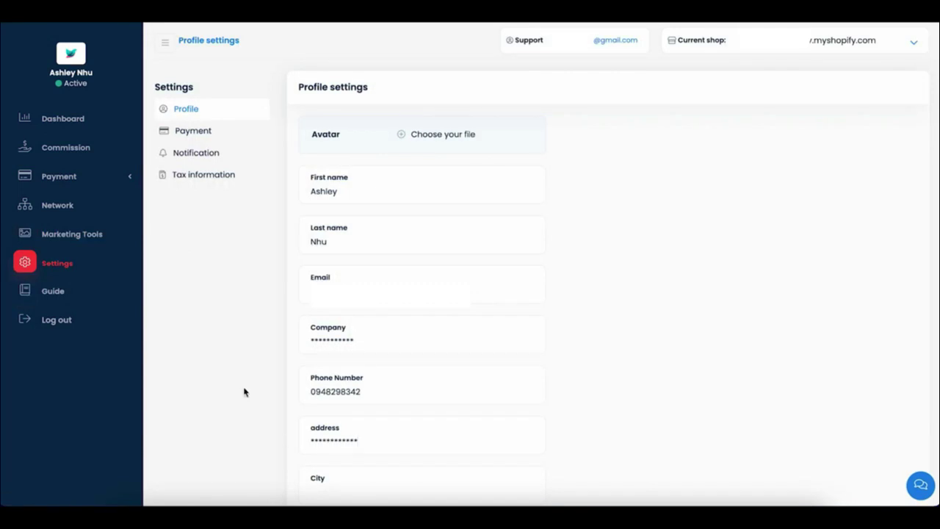
scroll(244, 392, down, 10)
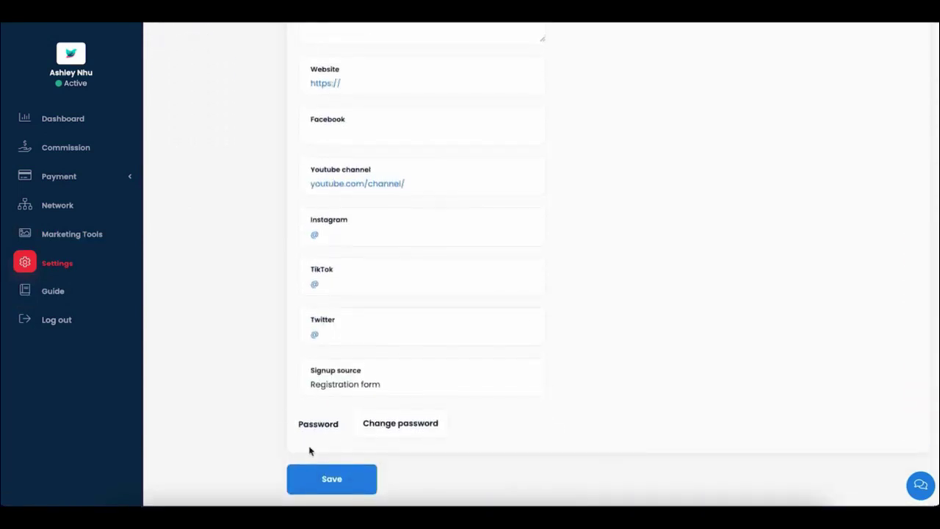
click(327, 473)
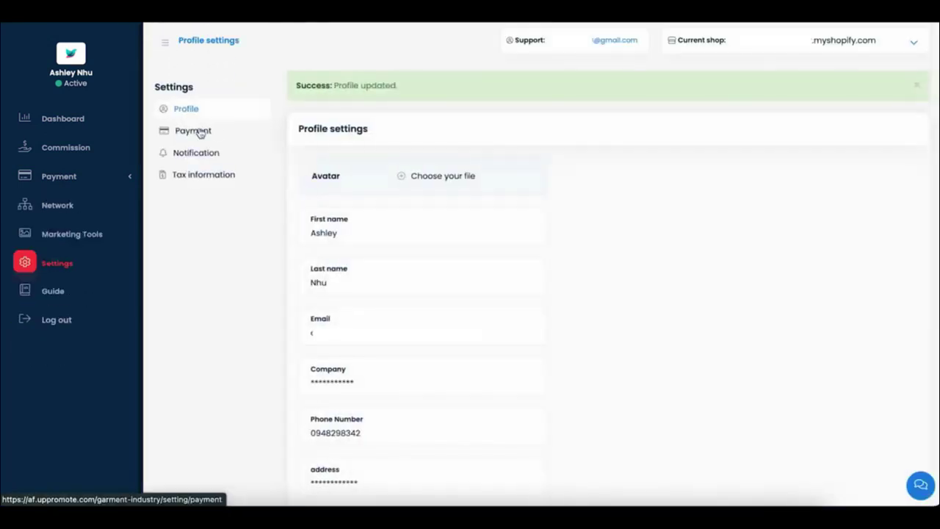
Set the payment method to Paypal, enter the affiliate's Paypal email and save the changes.
click(199, 130)
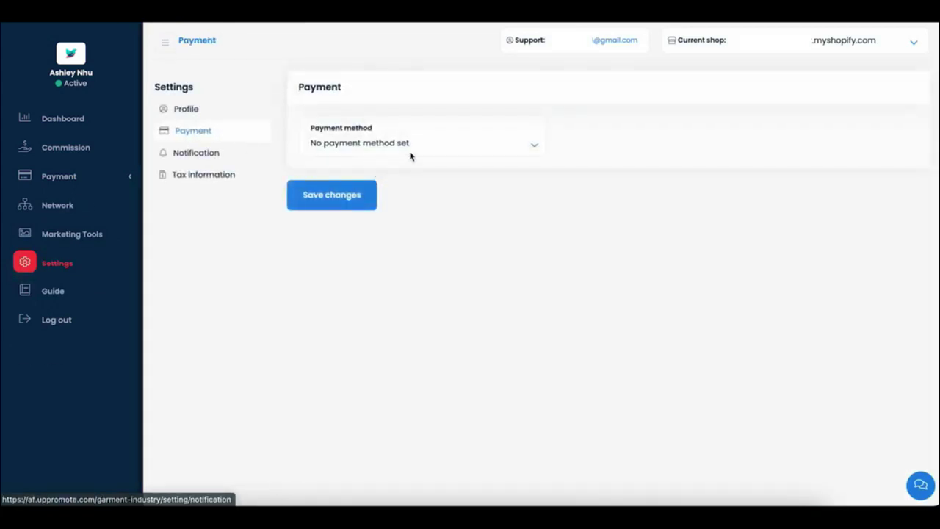
click(428, 149)
click(393, 157)
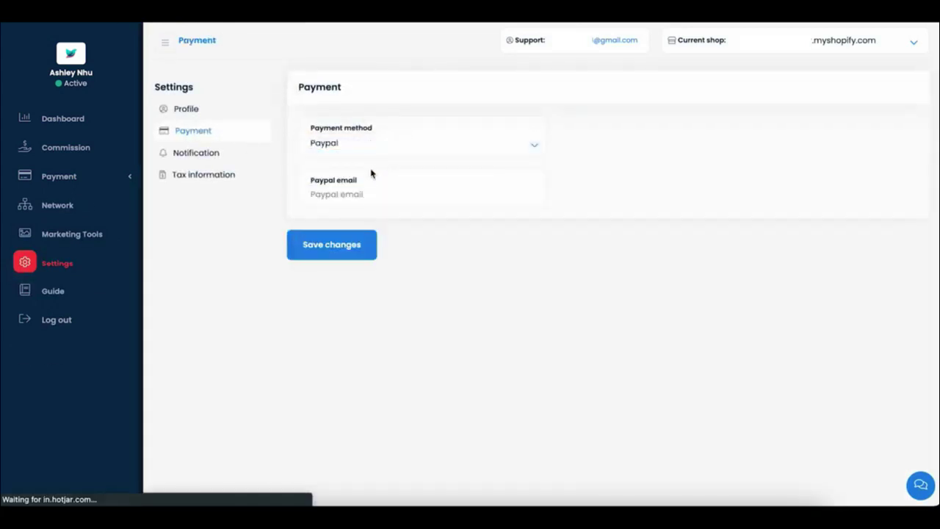
click(358, 195)
text(*******)
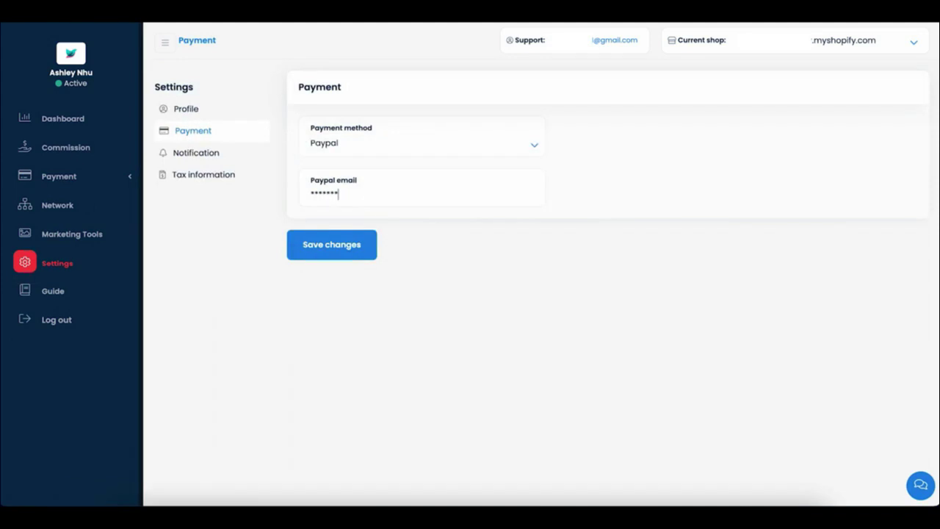
text(@gmail)
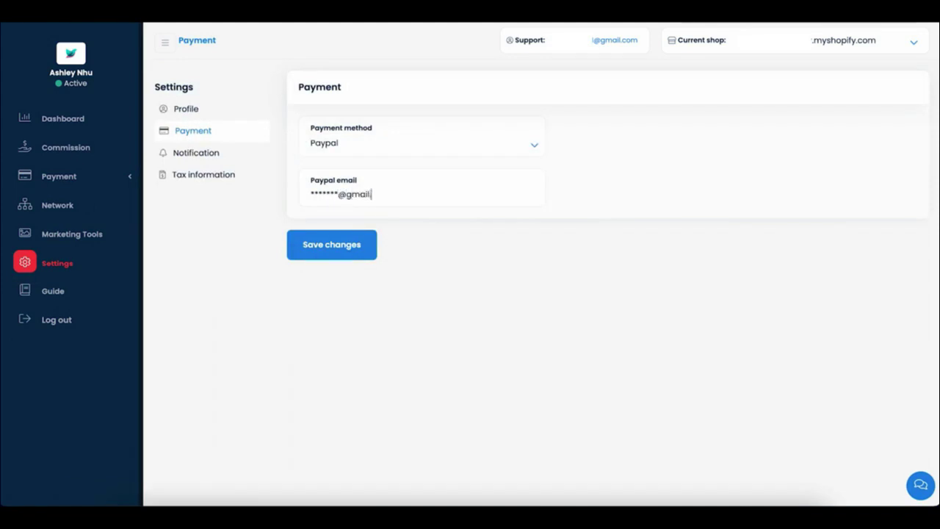
text(.com)
click(334, 244)
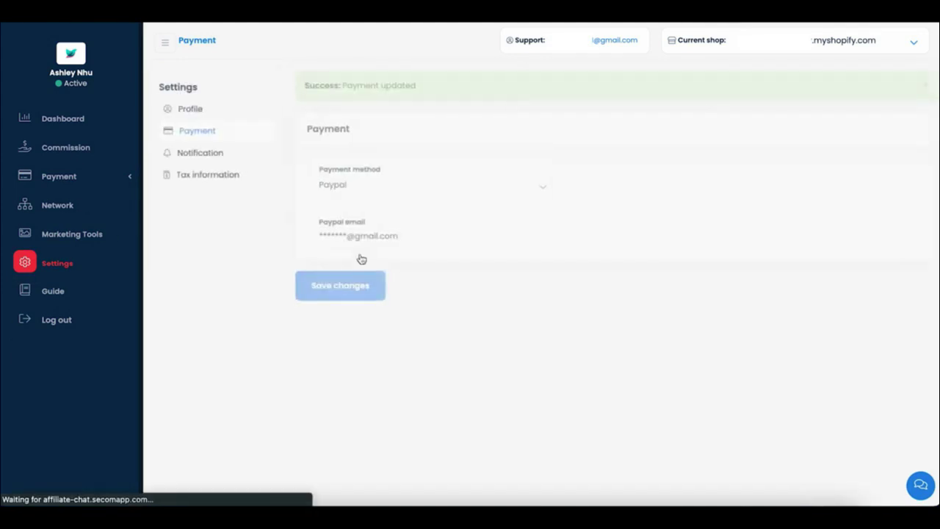
Preview the UpPromote affiliate marketing video among the merchant's marketing assets and select the Dashboard file.
click(95, 240)
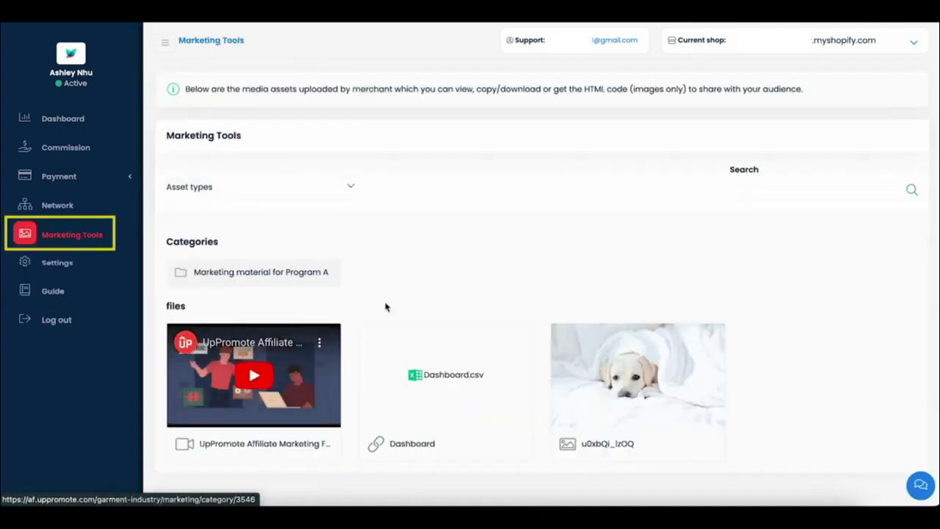
click(329, 377)
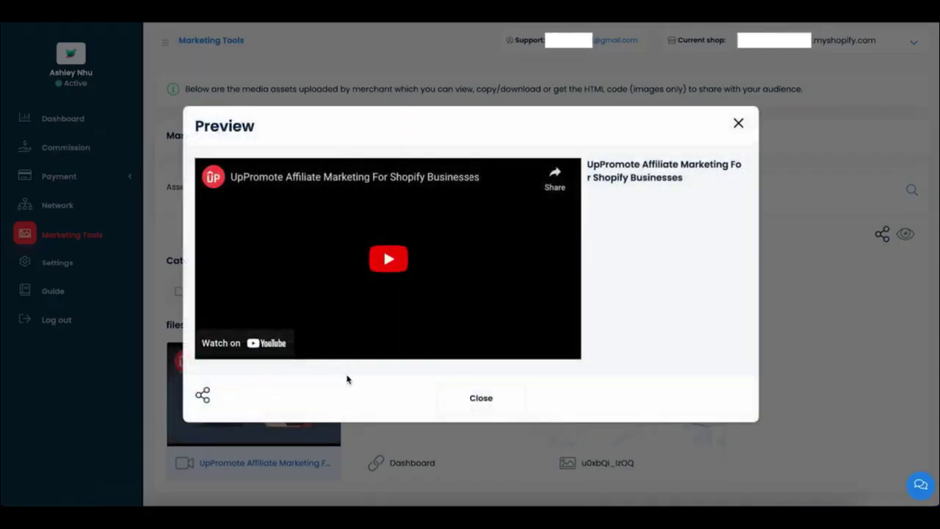
click(495, 412)
click(445, 429)
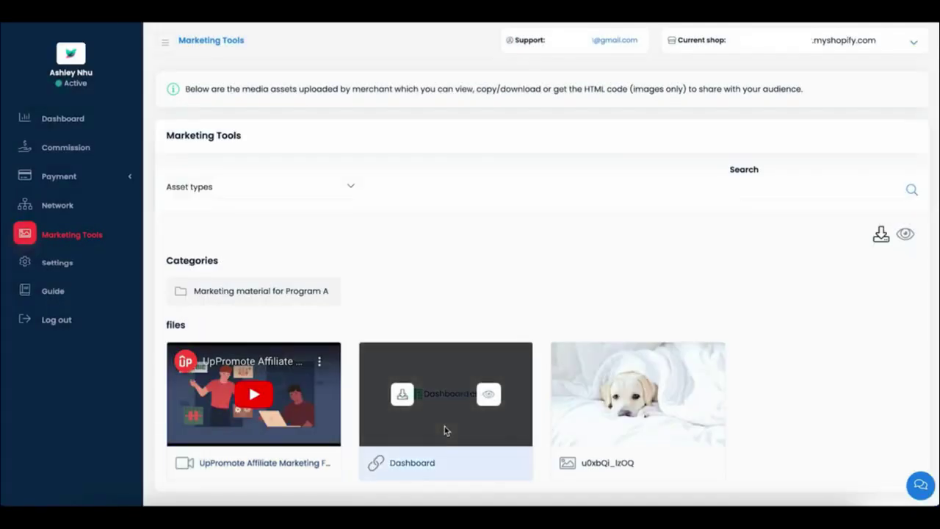
click(483, 371)
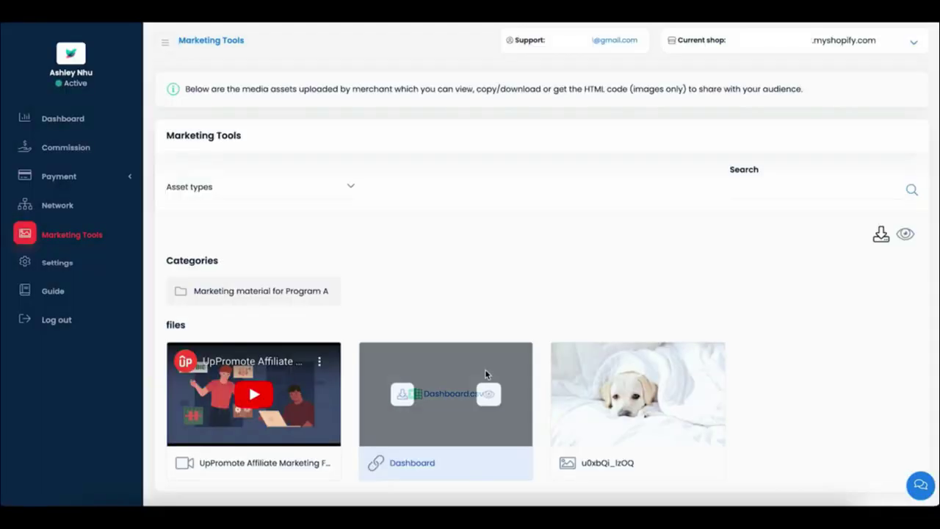
Preview the puppy image among the marketing assets, download it and close the preview.
click(617, 395)
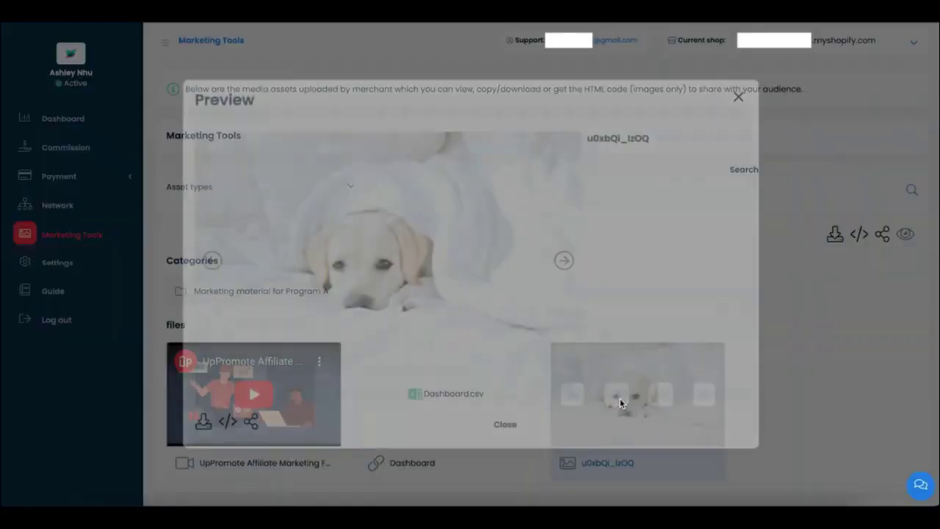
click(206, 422)
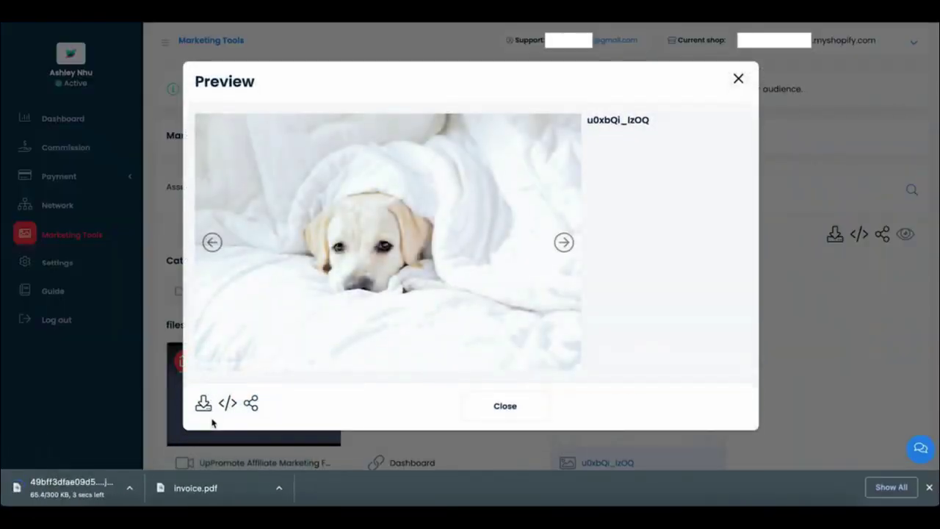
click(927, 488)
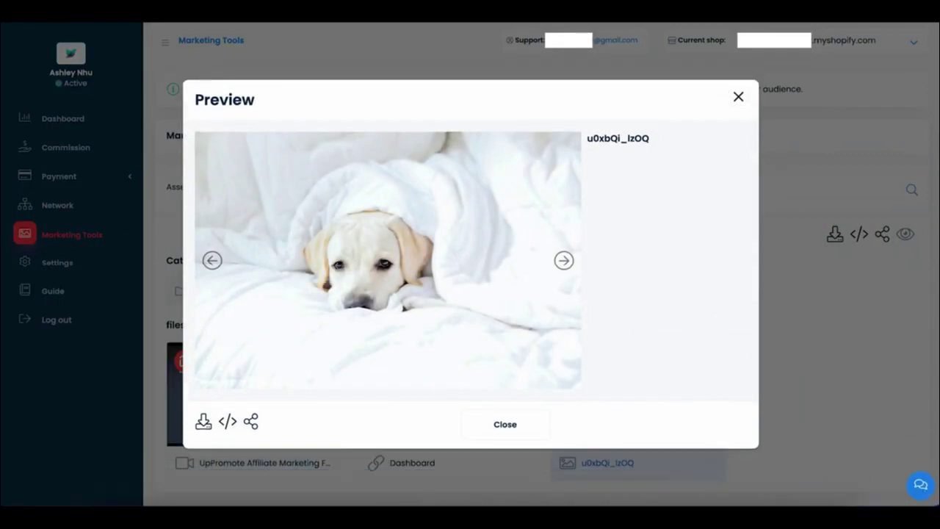
click(503, 423)
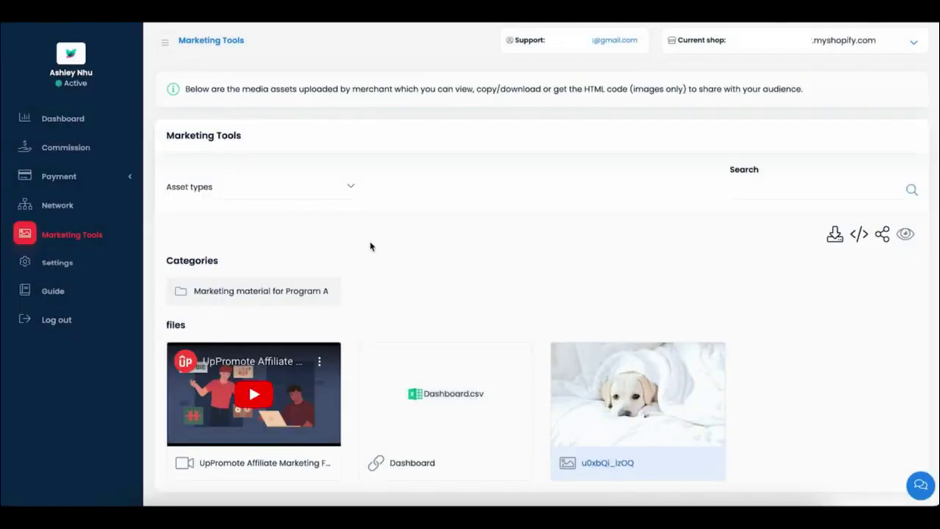
Review the affiliate program's details and its product commission list from the dashboard, and return to the commission overview.
click(37, 122)
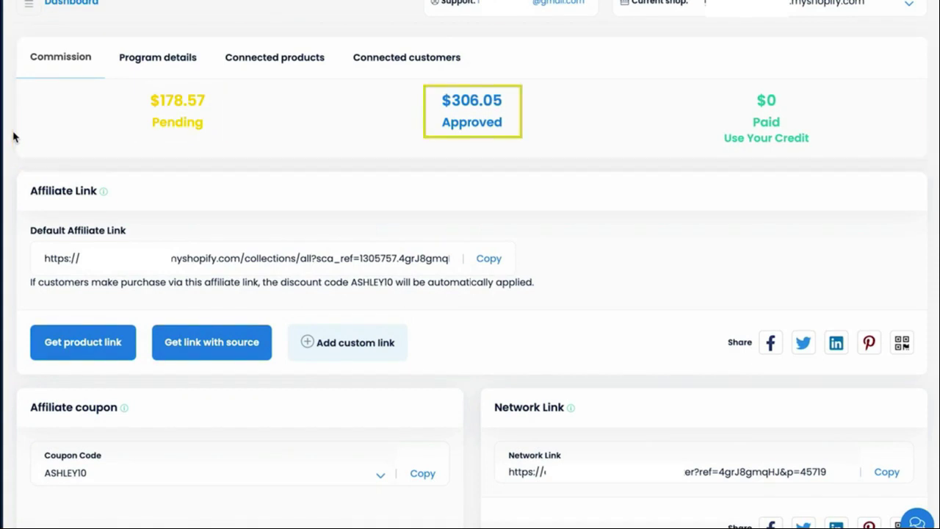
click(159, 57)
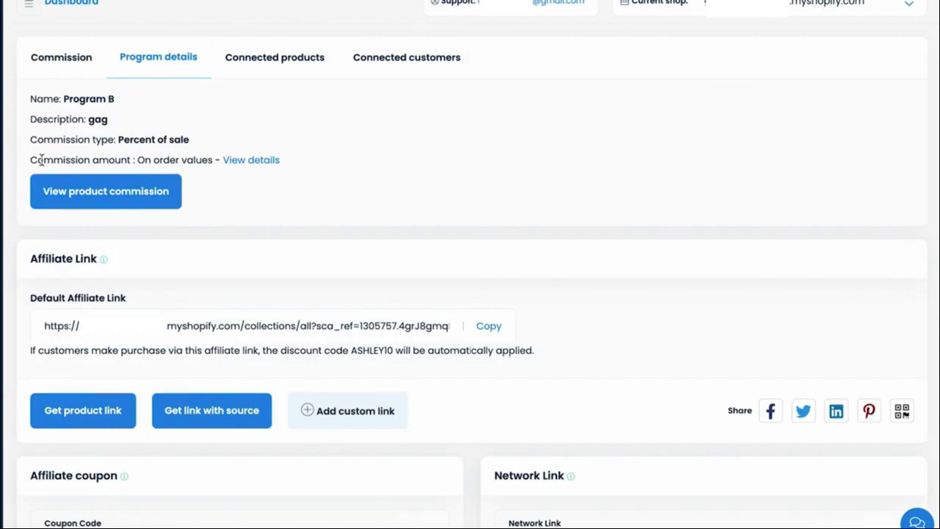
click(58, 188)
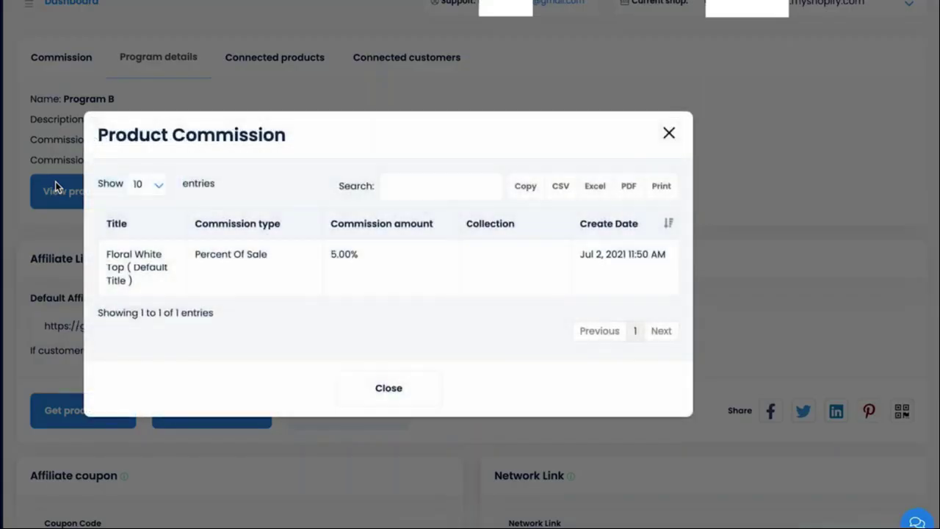
click(359, 386)
click(79, 73)
Generate a product affiliate link for the Blue Silk Tuxedo by searching products for "blue", and copy and save it.
scroll(79, 77, down, 3)
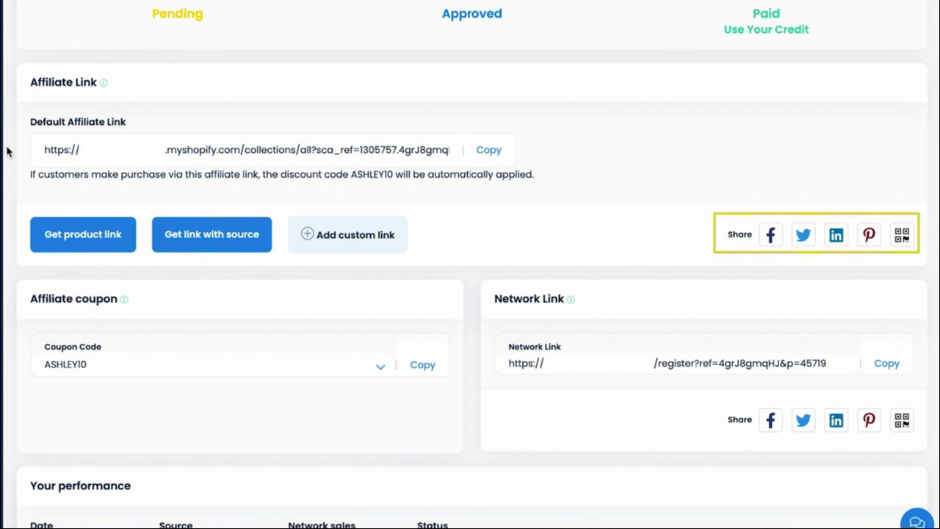
scroll(8, 149, down, 1)
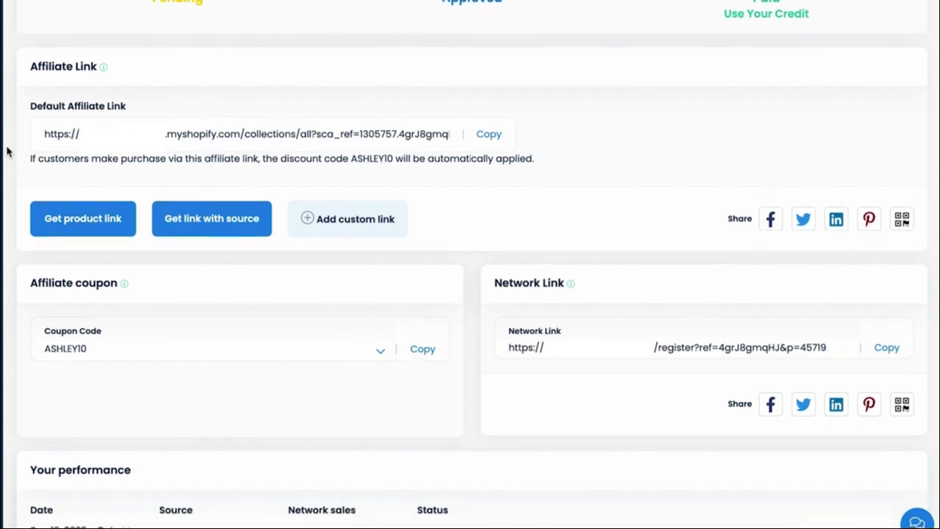
click(84, 216)
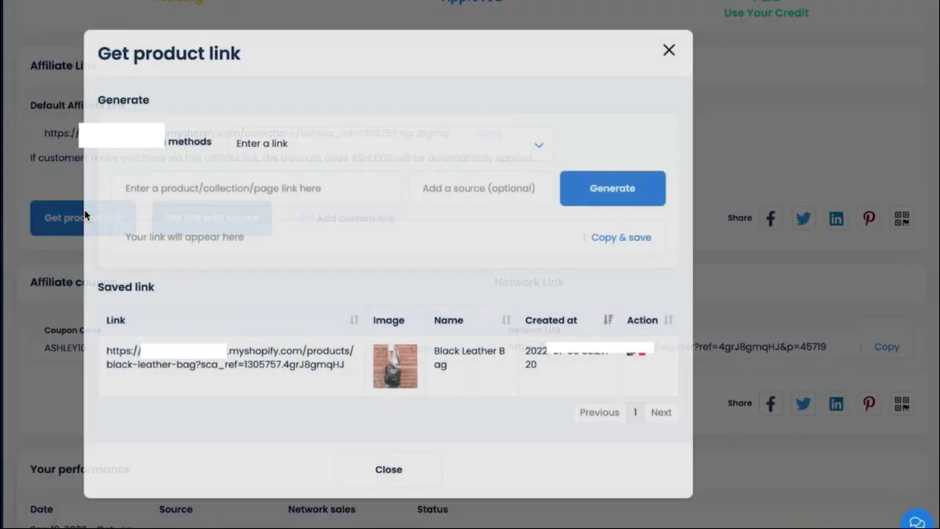
click(370, 150)
click(343, 163)
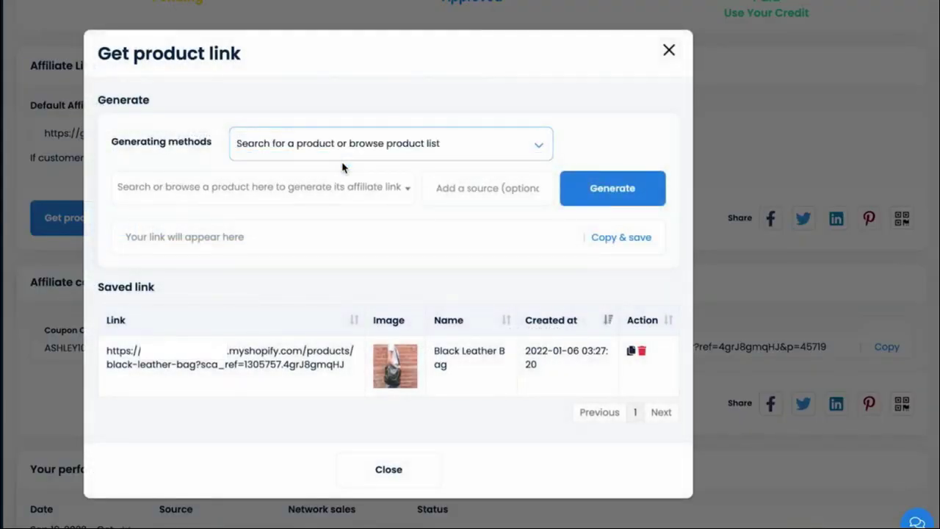
click(296, 189)
text(blue)
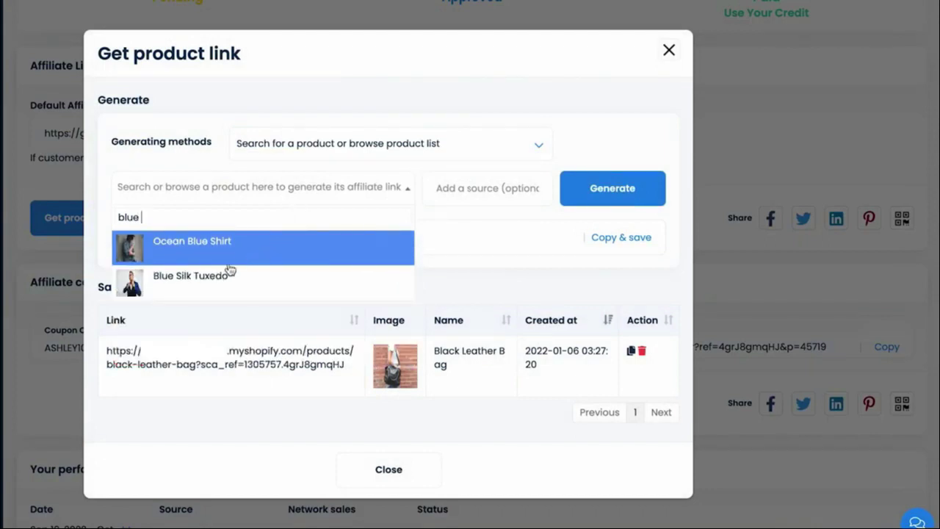
click(229, 271)
click(592, 193)
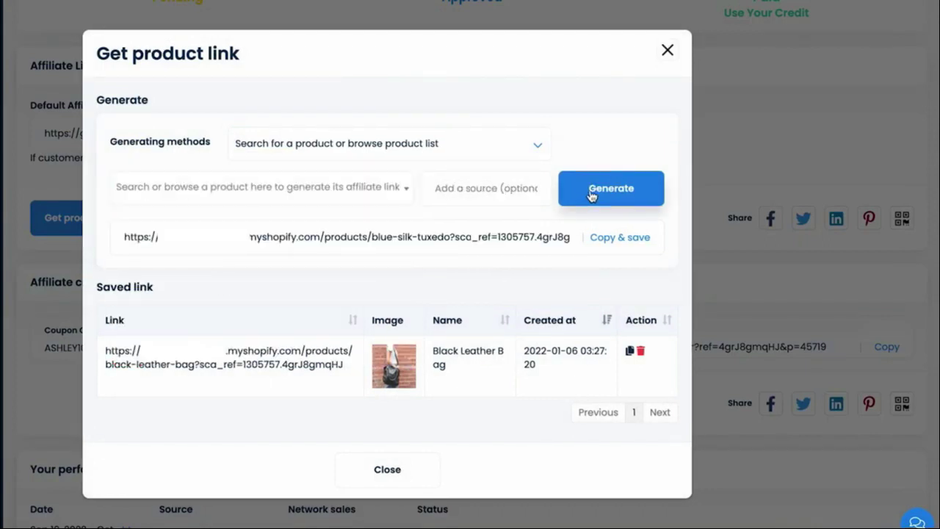
click(599, 241)
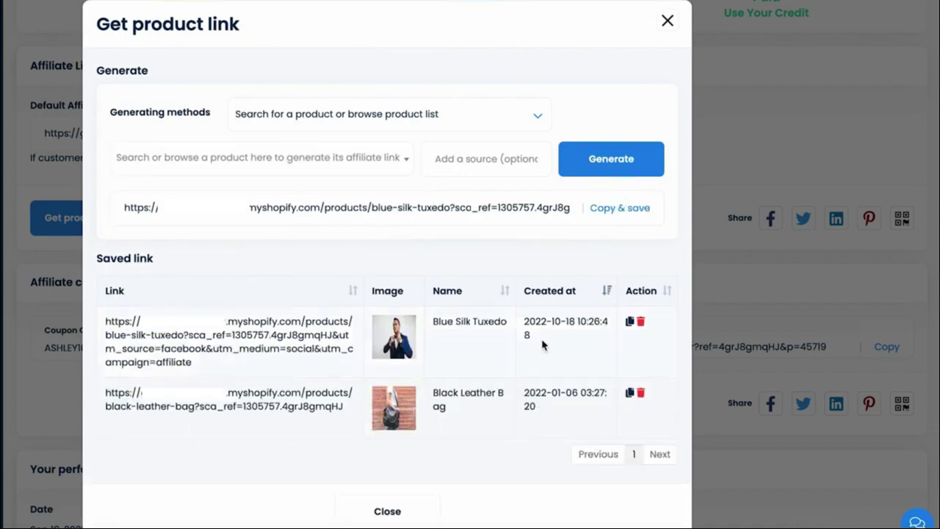
click(387, 510)
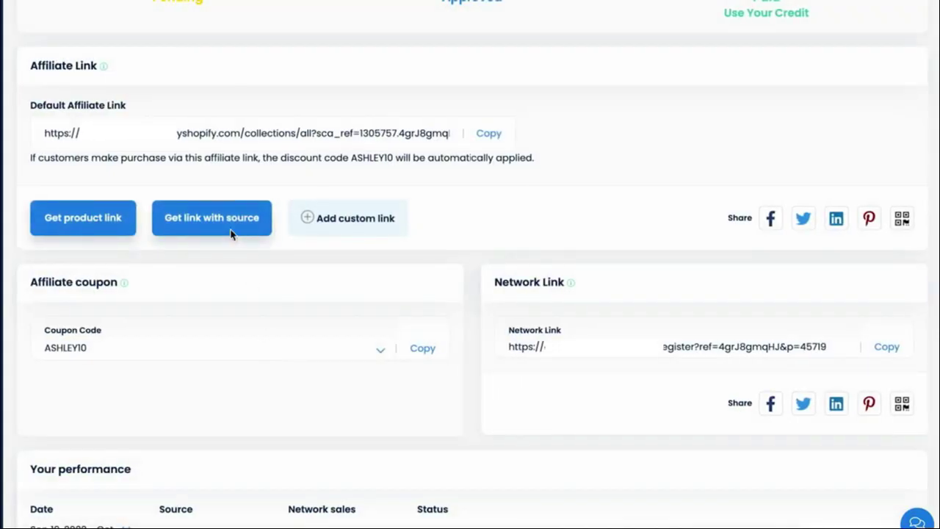
Generate an affiliate link with the source Facebook, and copy and save it.
click(232, 234)
text(Facebook)
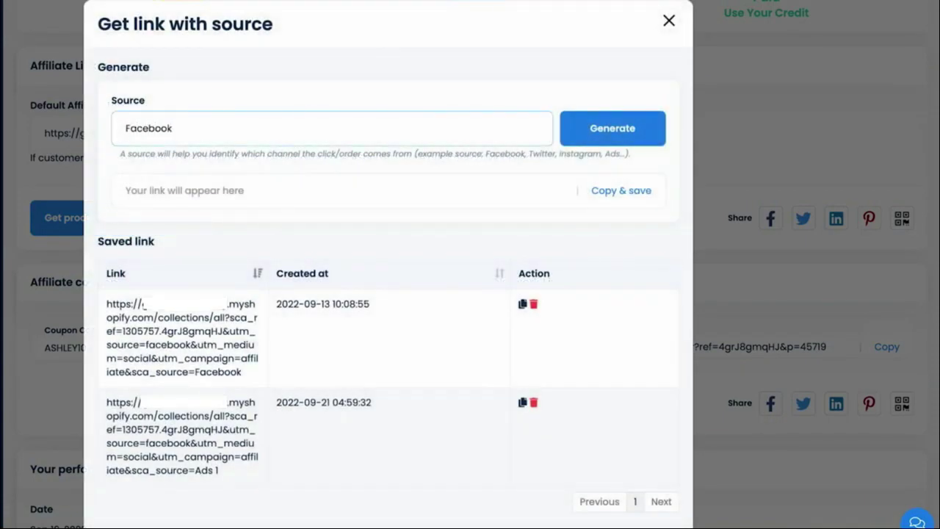
click(609, 129)
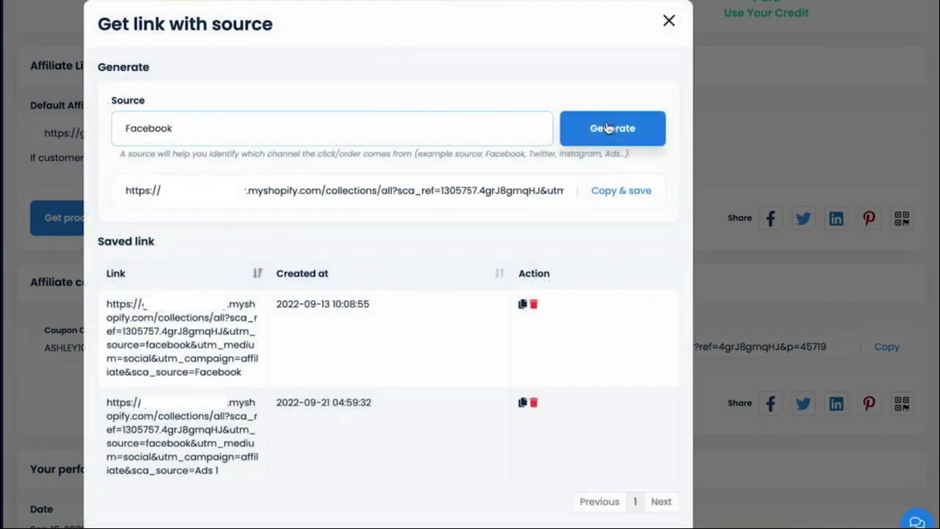
click(617, 198)
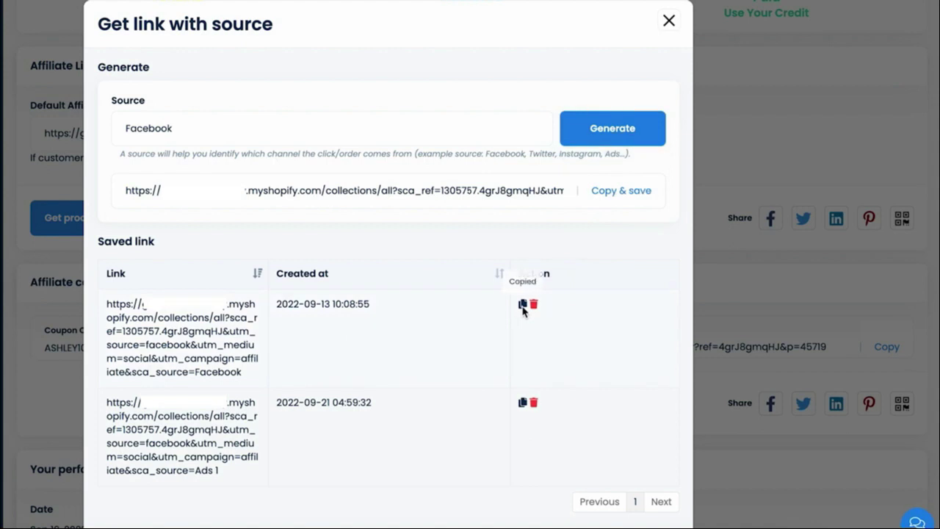
scroll(491, 408, down, 1)
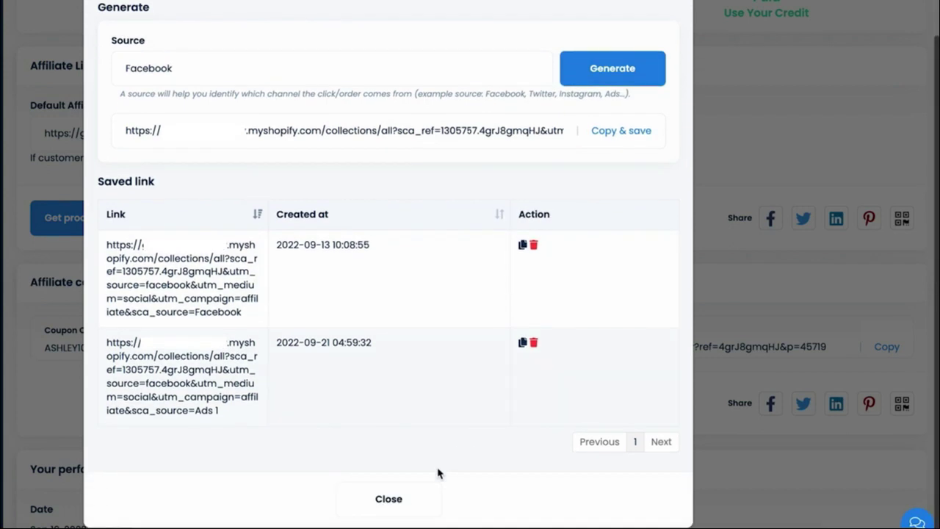
click(389, 499)
Examine the affiliate coupon section of the dashboard.
scroll(257, 360, up, 1)
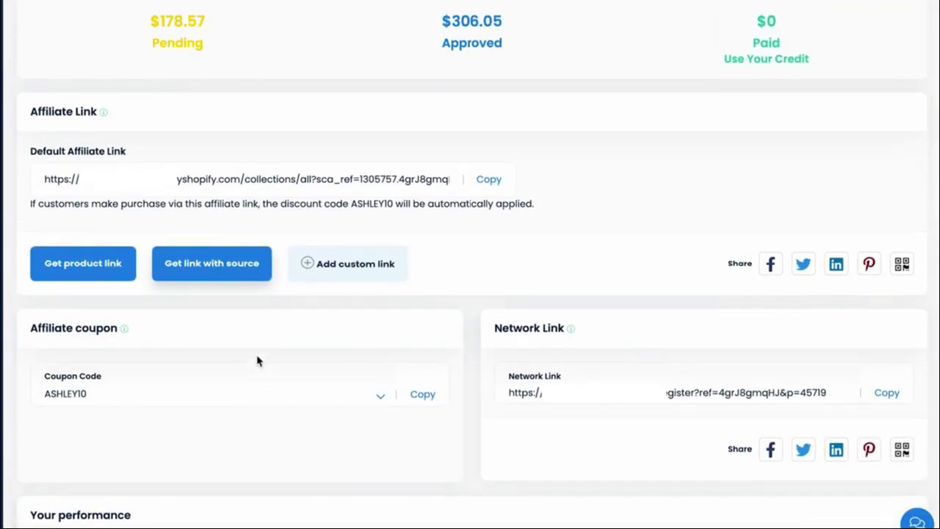
scroll(257, 361, down, 1)
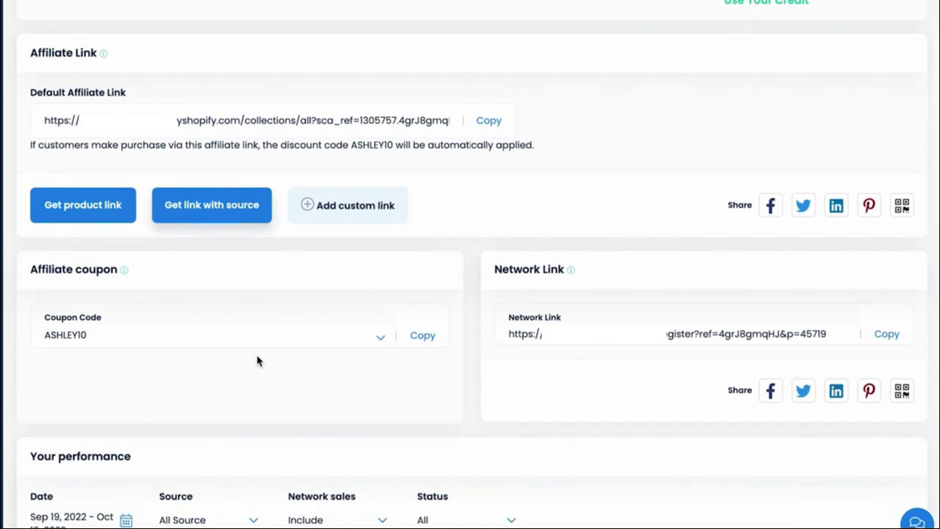
scroll(257, 361, down, 1)
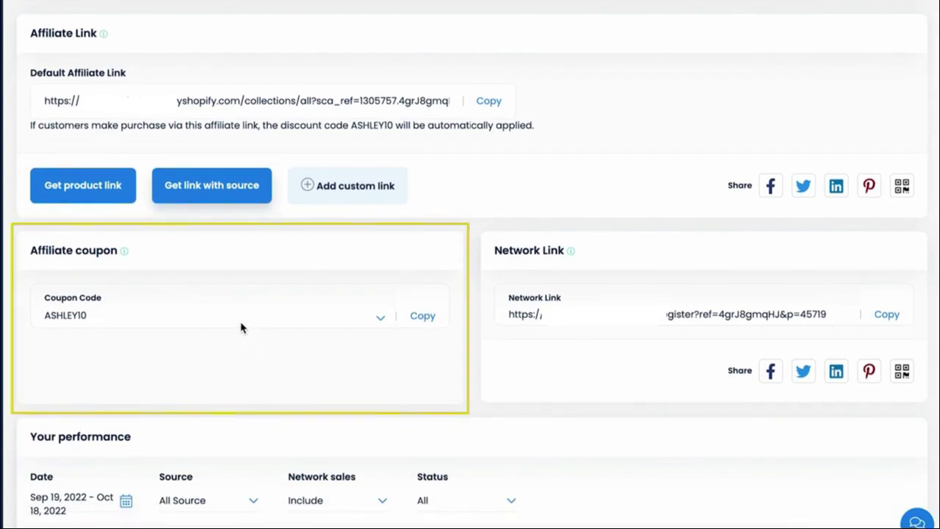
Check which coupon codes are available for selection in the affiliate coupon section.
click(241, 328)
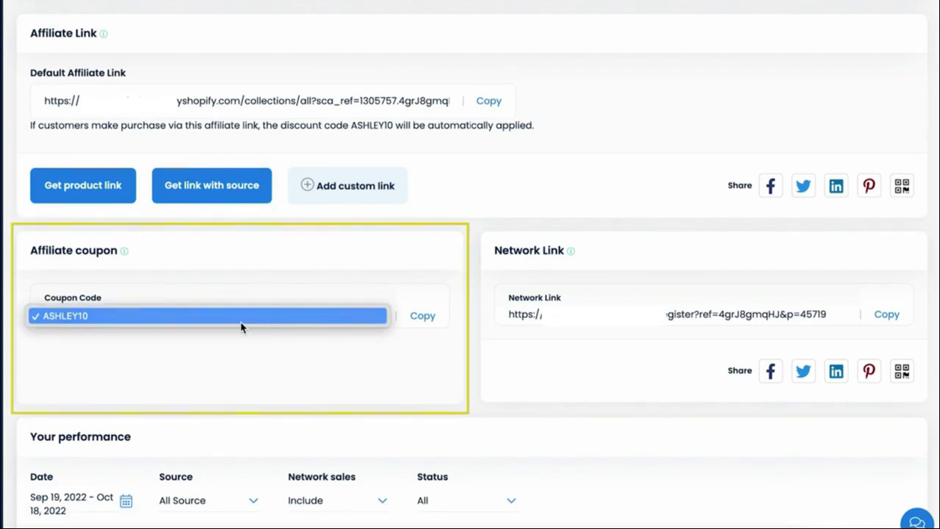
click(203, 351)
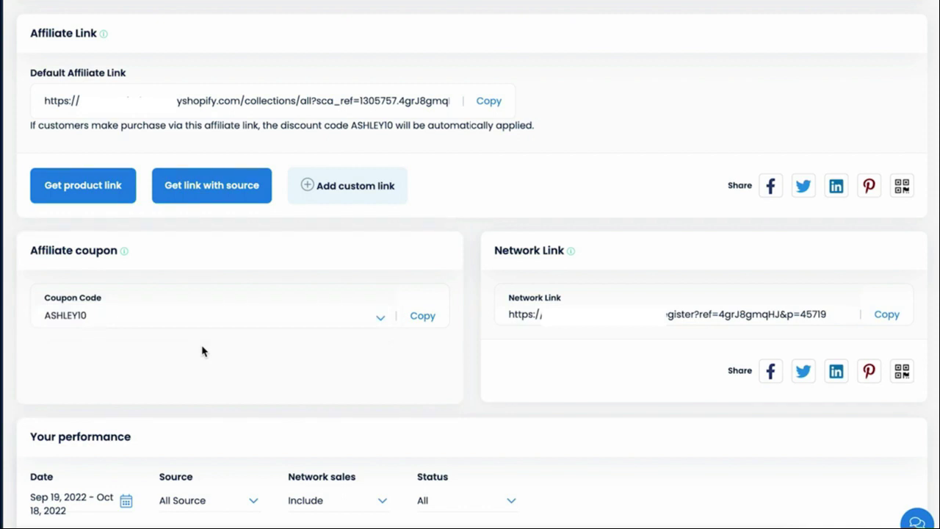
Copy the network link and review the affiliate registration page it leads to, from the benefits to the sign-up form.
click(888, 321)
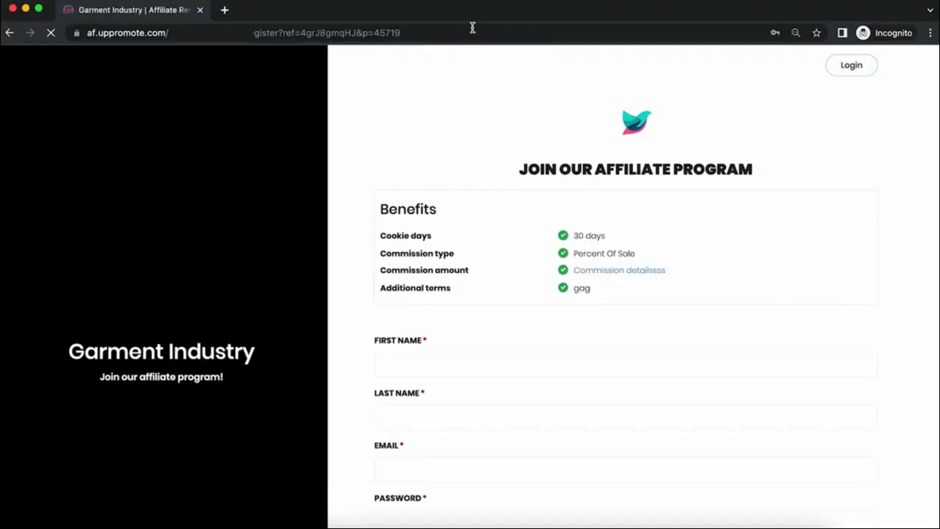
scroll(447, 113, down, 3)
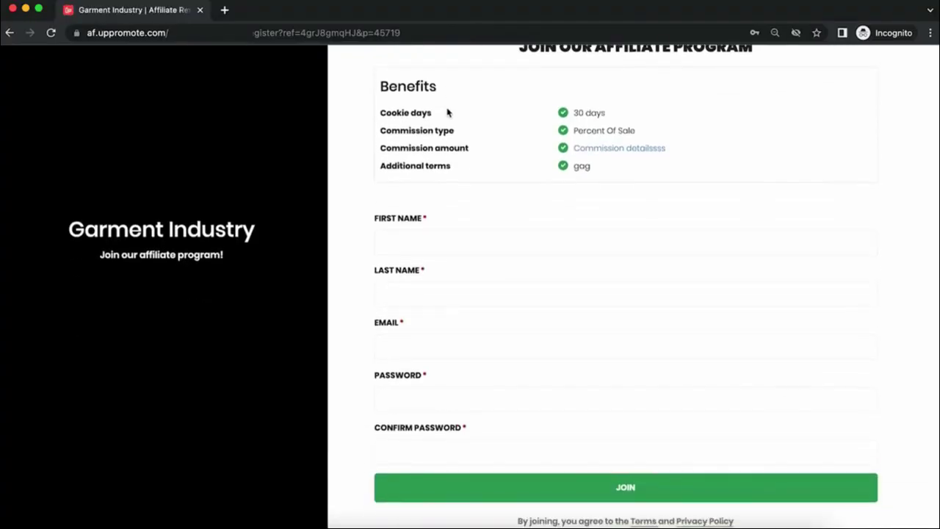
scroll(448, 113, down, 1)
scroll(447, 112, up, 4)
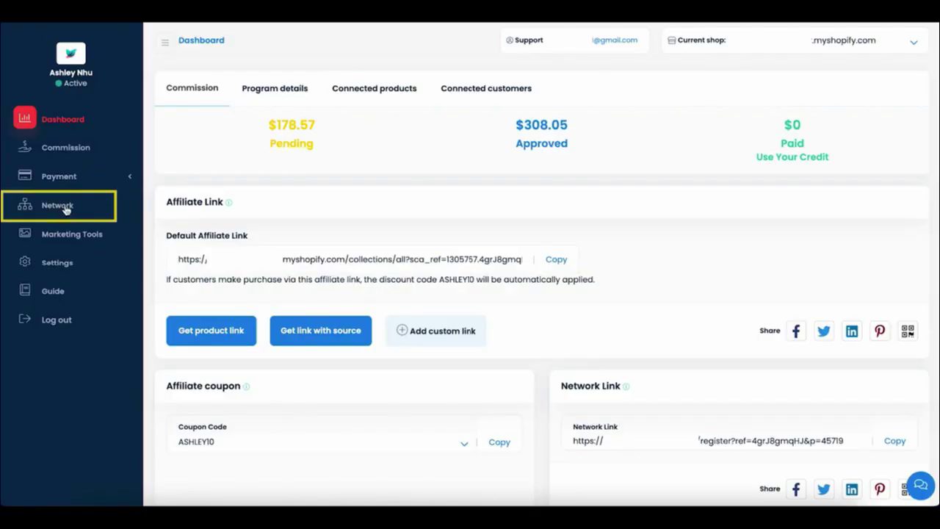
View the network overview and open the details of the level 1 affiliates.
click(66, 208)
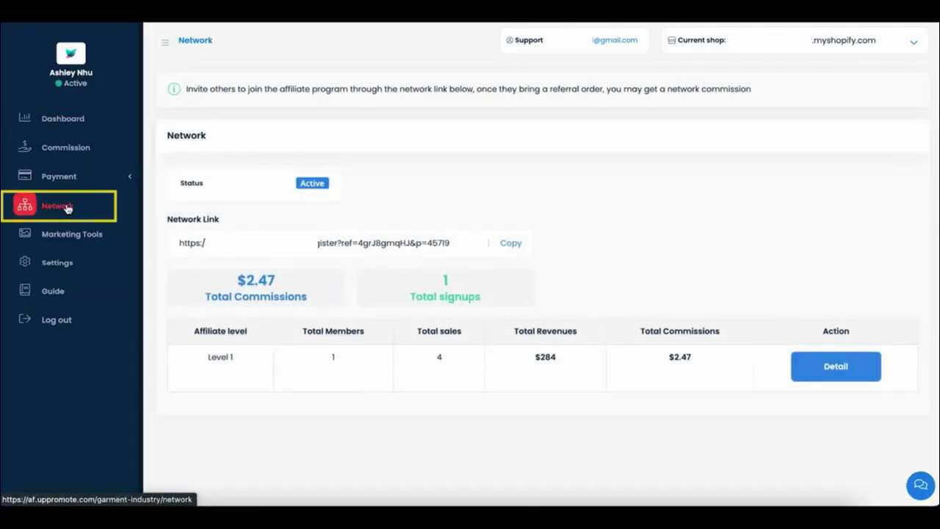
click(825, 366)
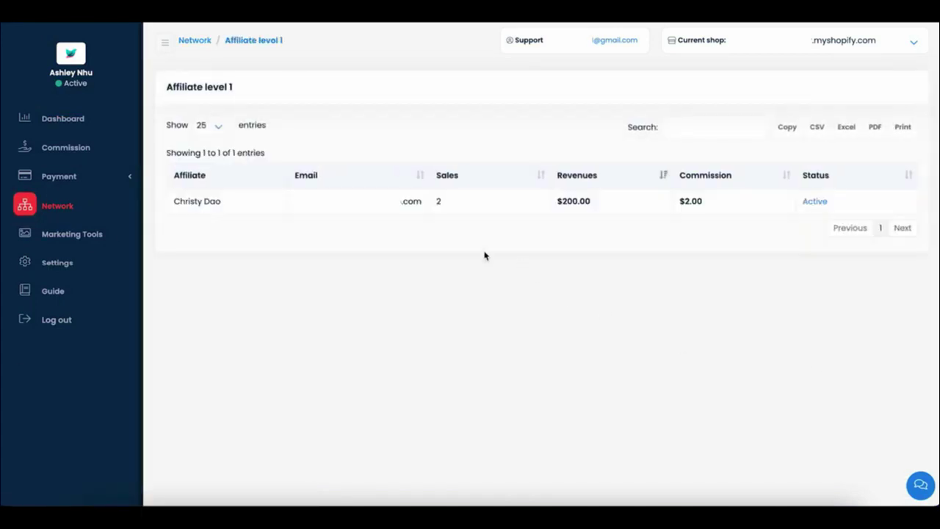
Return to the dashboard and view the performance chart by commissions, sales, clicks and referrals.
click(67, 120)
scroll(155, 155, down, 5)
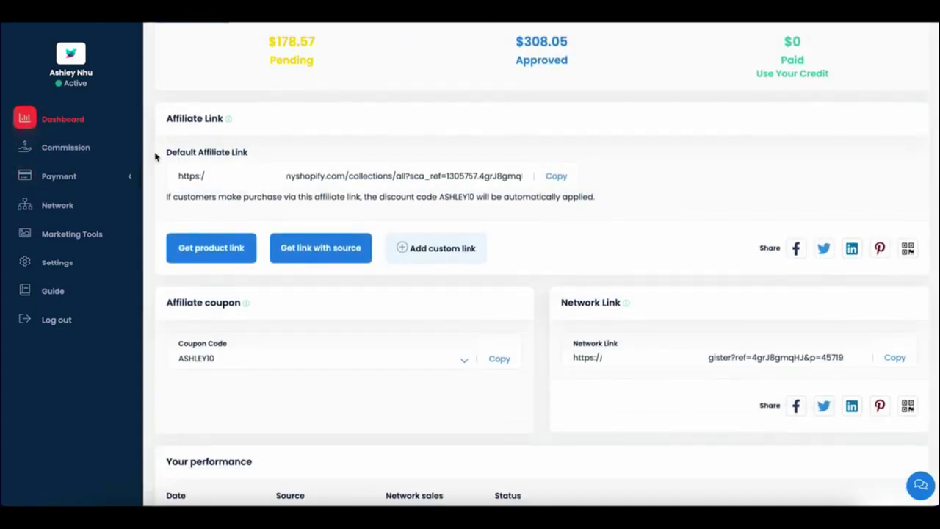
scroll(155, 155, down, 3)
click(716, 243)
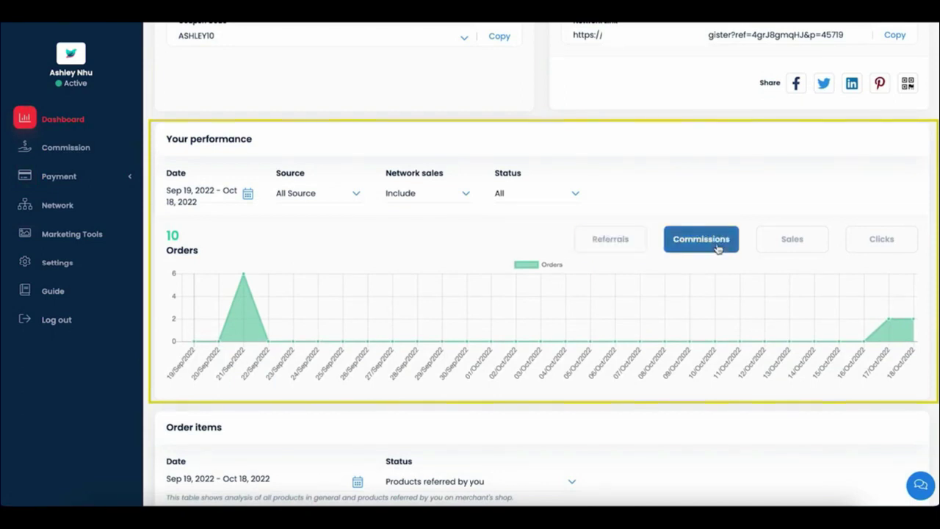
click(800, 241)
click(877, 241)
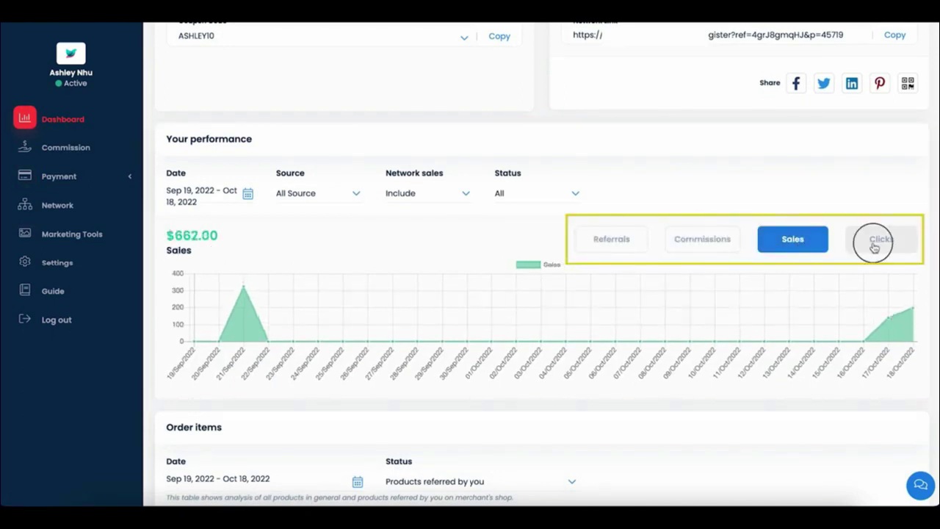
click(621, 241)
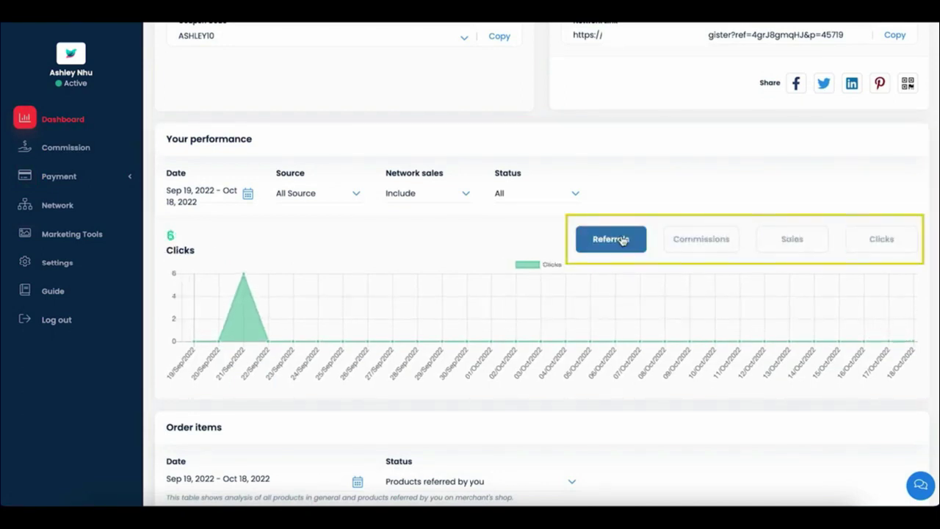
Filter the performance chart by the source Ads 1 and by Facebook, and restore it to All Source.
click(315, 195)
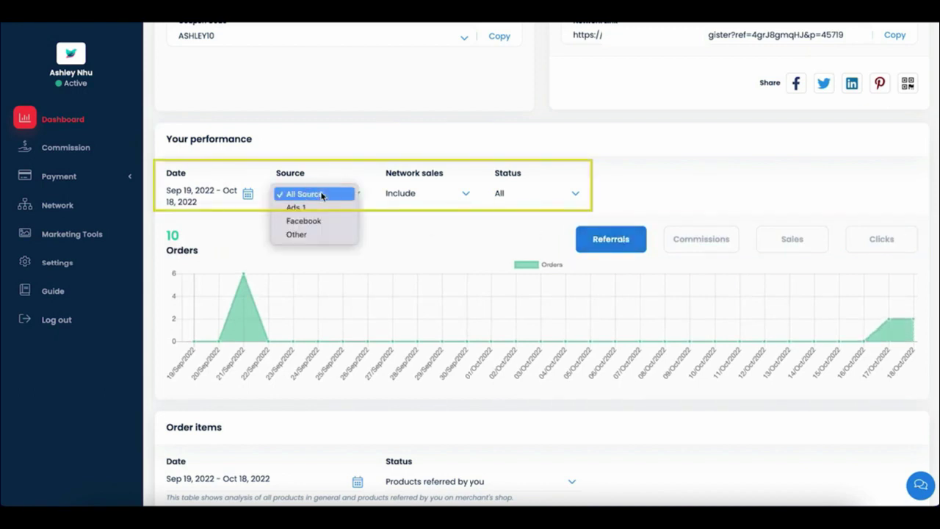
click(300, 209)
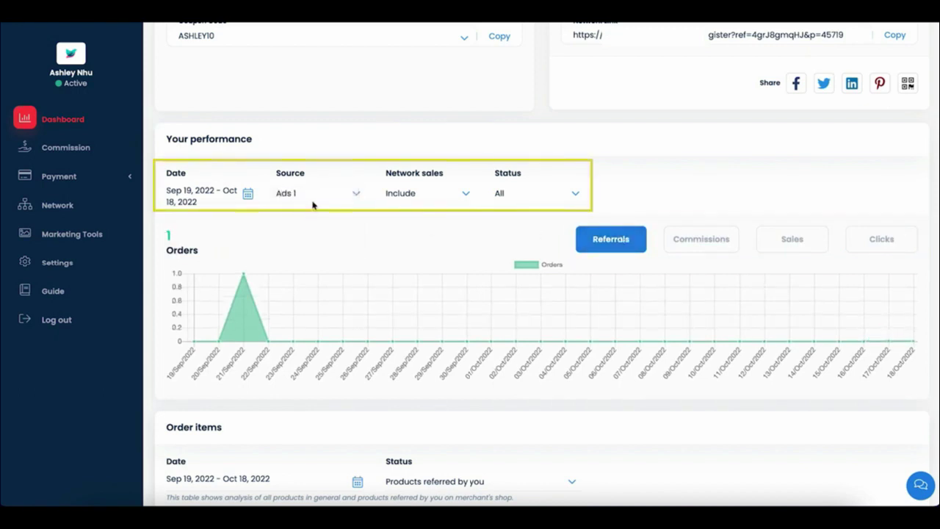
click(318, 201)
click(302, 210)
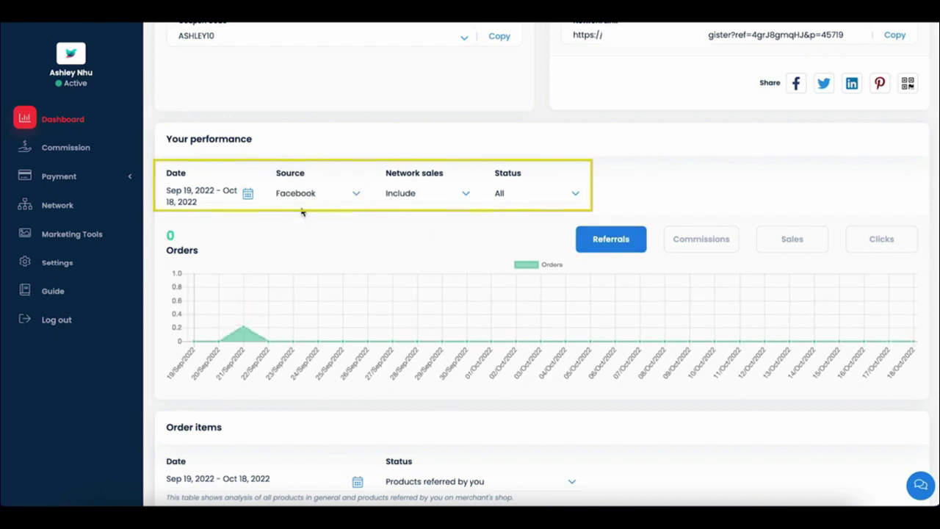
click(315, 196)
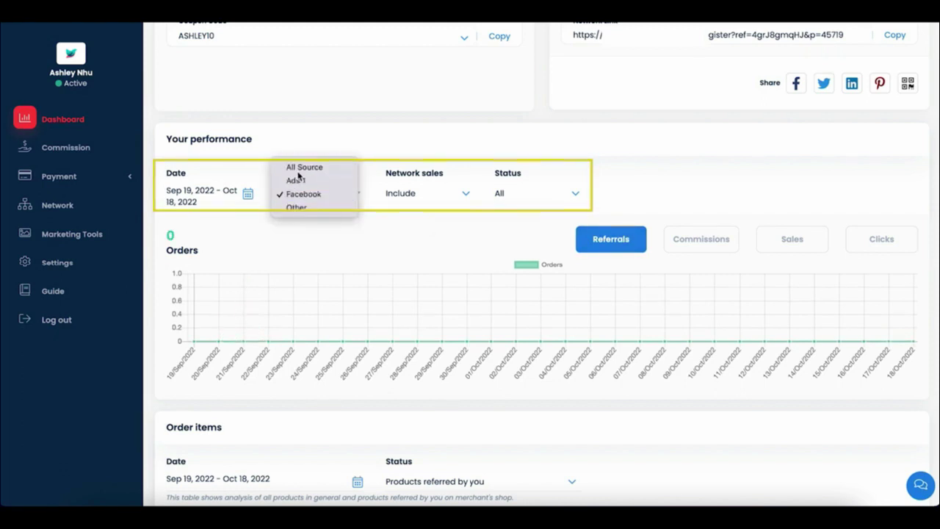
click(301, 166)
Compare the order items table for all products with the one for products referred by you, and look through the listed products.
scroll(402, 202, down, 5)
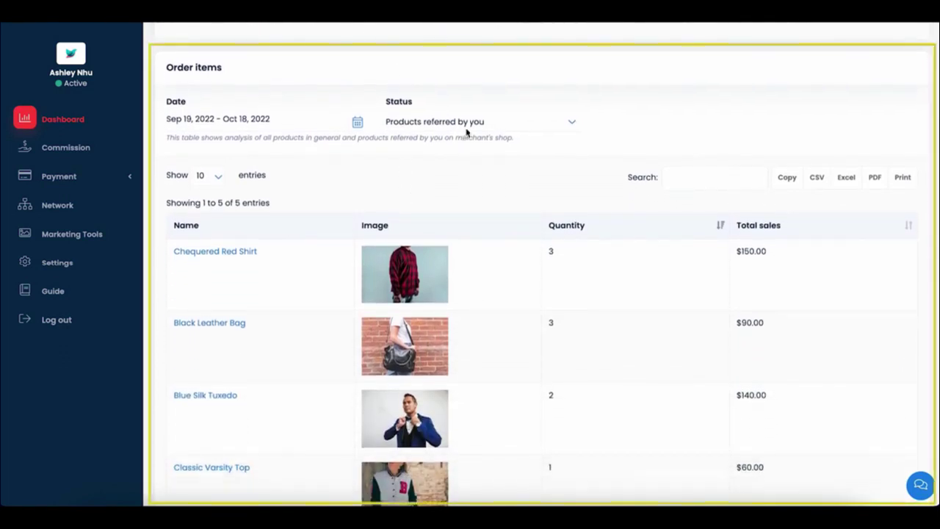
click(467, 125)
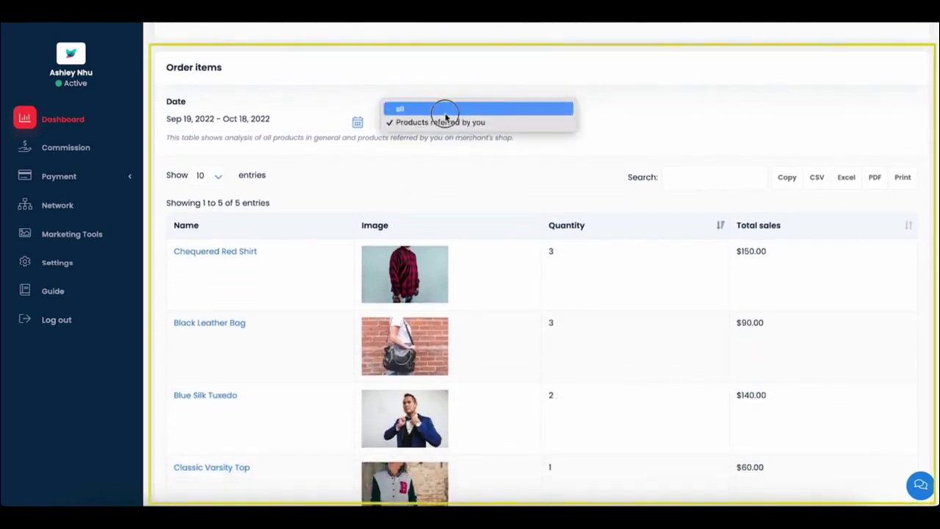
click(445, 110)
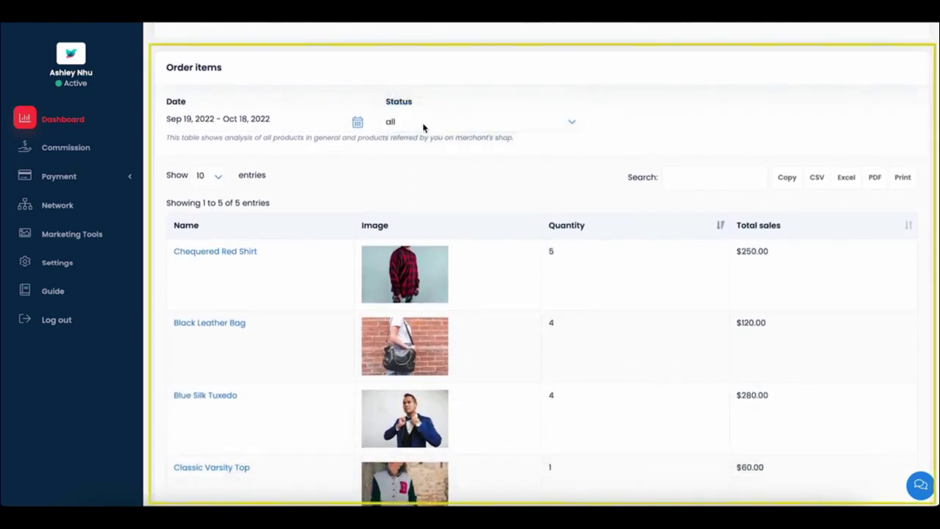
click(423, 126)
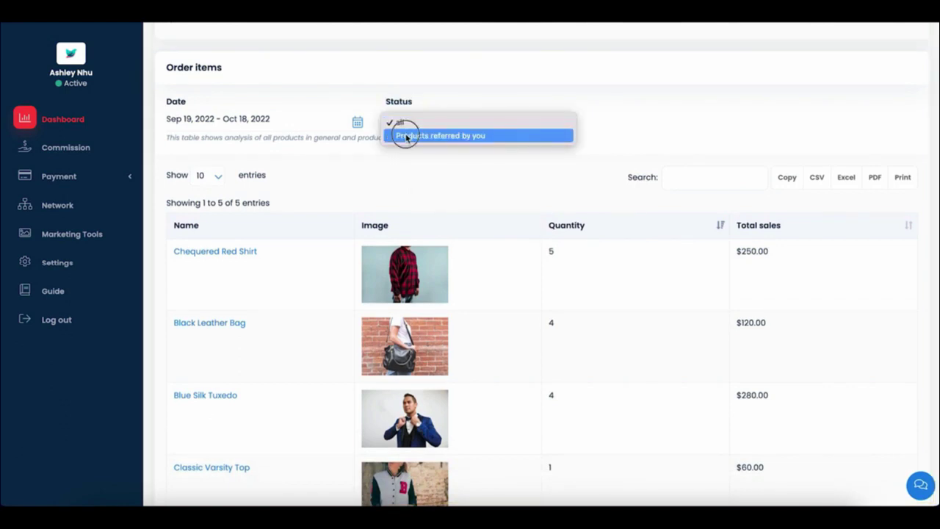
click(406, 137)
scroll(407, 139, down, 1)
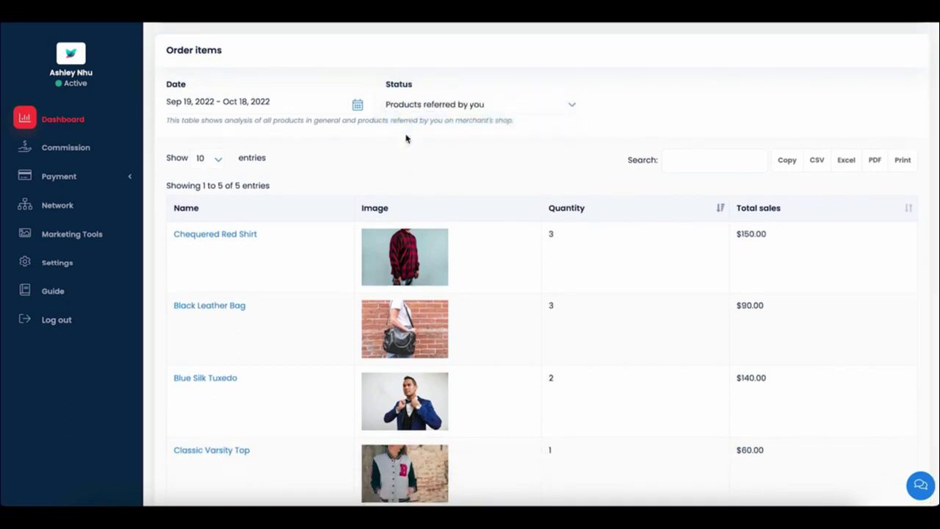
scroll(406, 139, down, 1)
scroll(406, 139, down, 1)
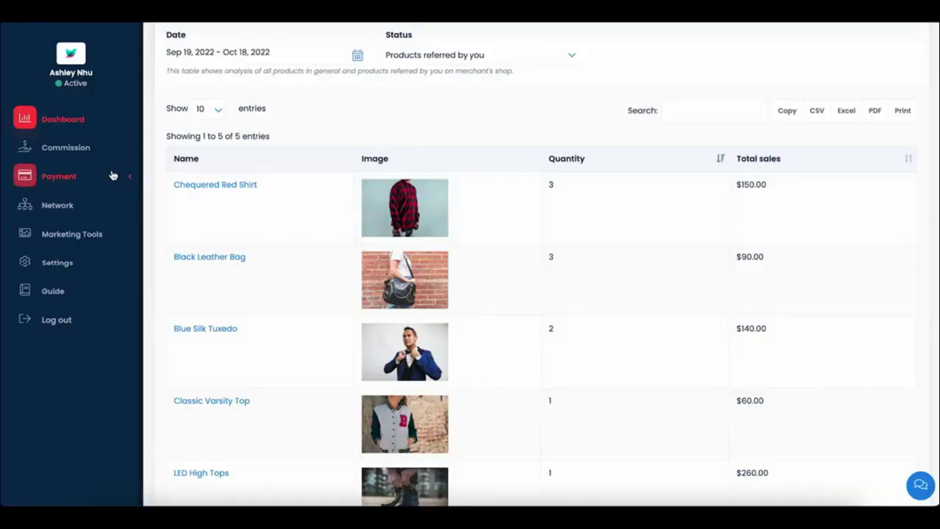
Open the commission page and examine the list of referral orders with their commissions and statuses.
click(83, 157)
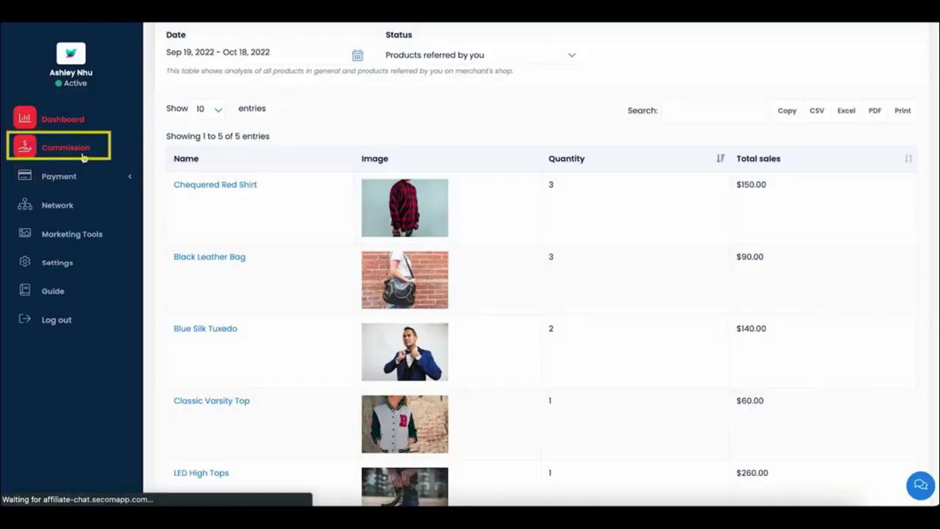
scroll(514, 384, down, 2)
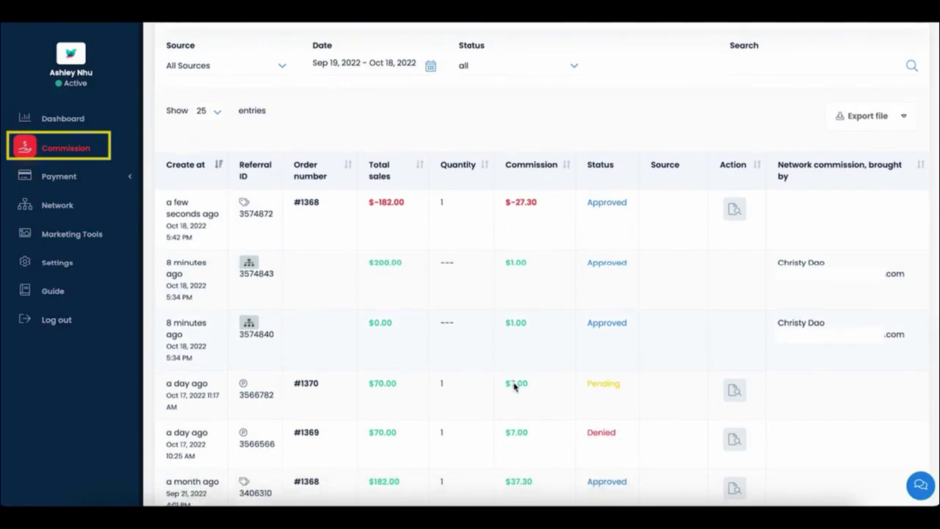
scroll(515, 387, down, 1)
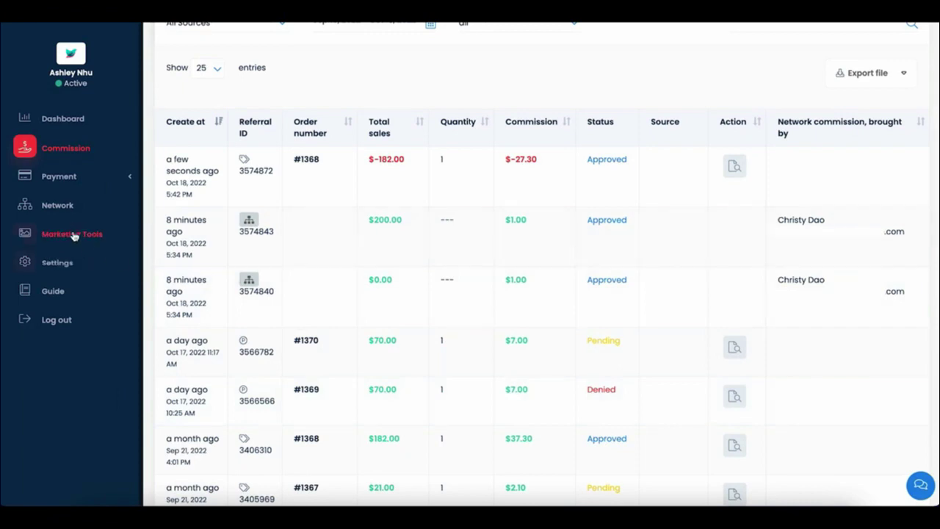
Open the most recent payment's details from the payment list and download its invoice, dismissing the download notice.
click(53, 180)
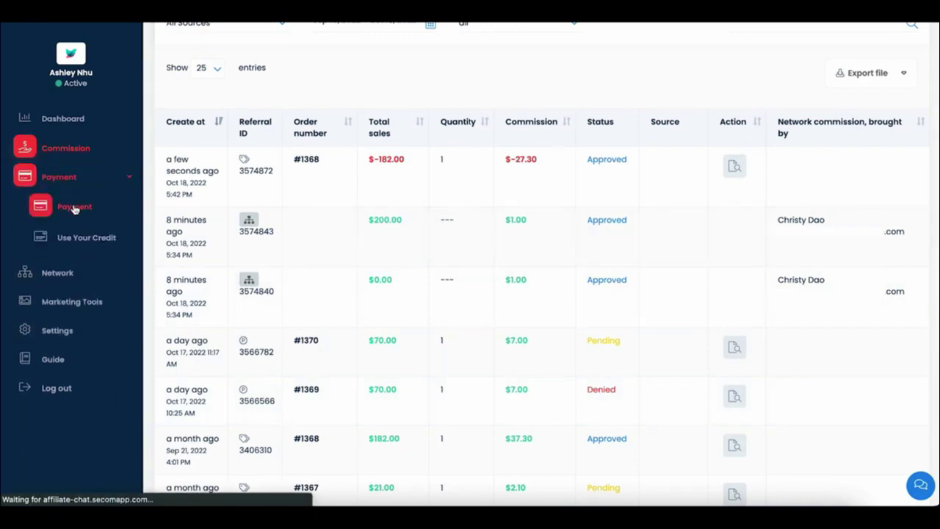
click(74, 208)
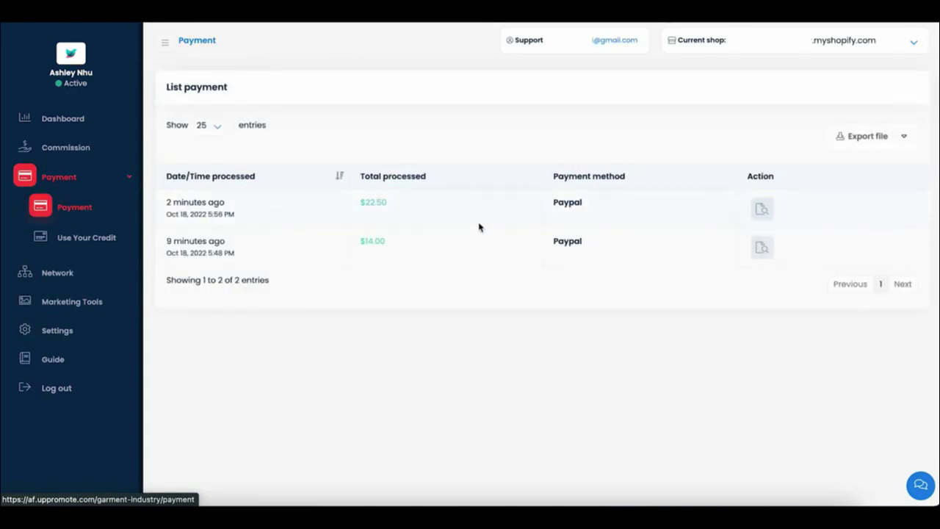
click(764, 212)
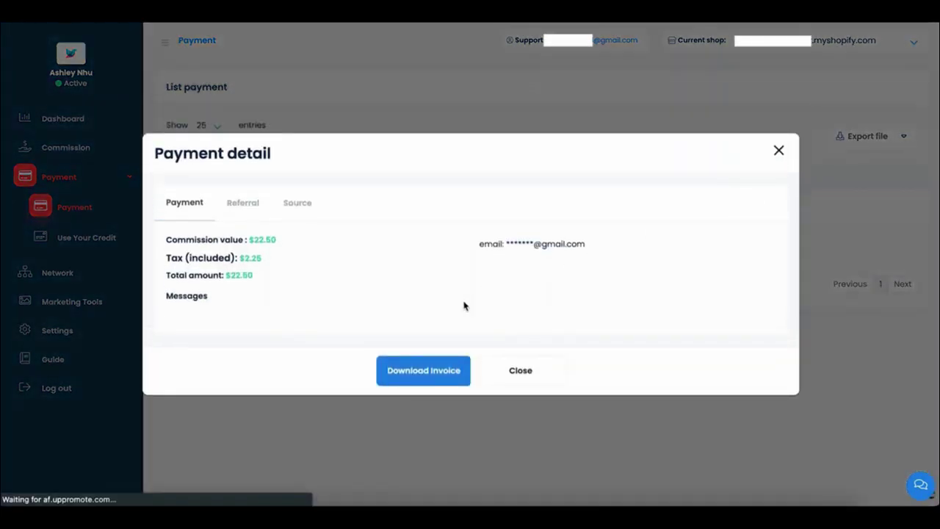
click(416, 371)
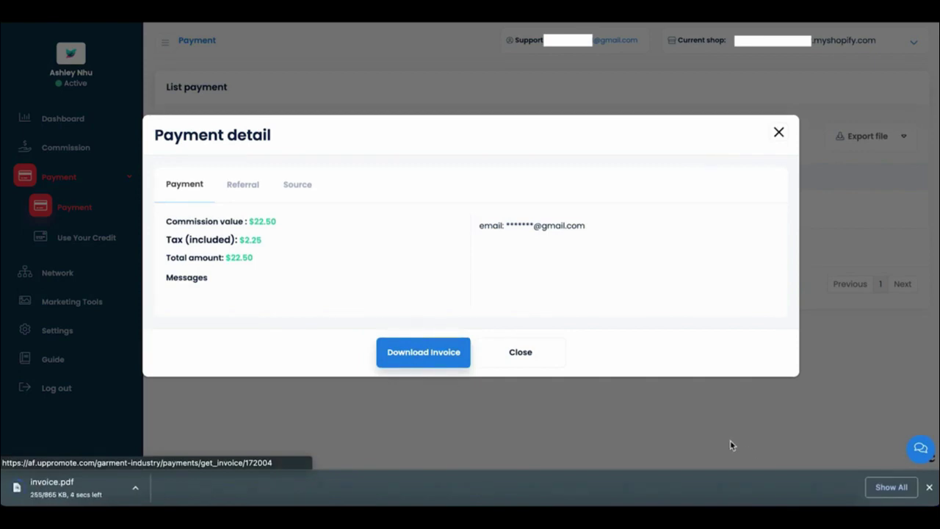
click(930, 488)
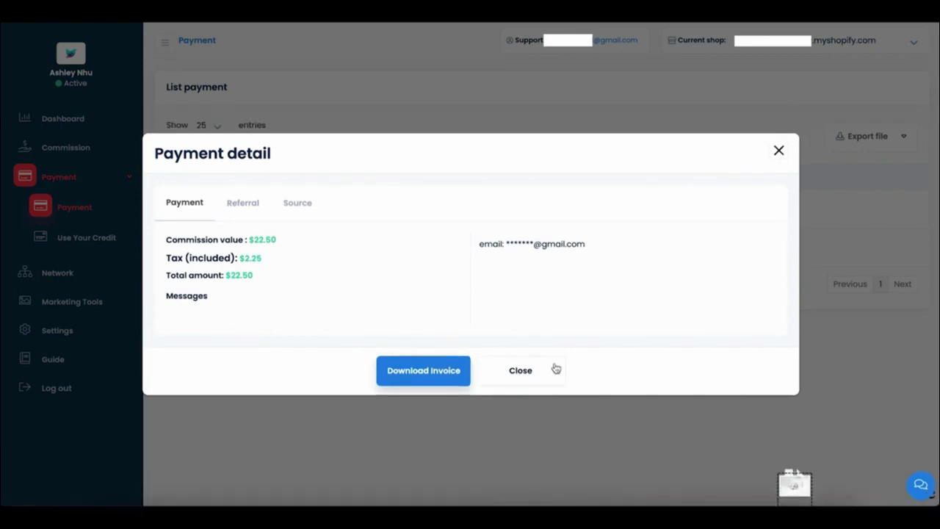